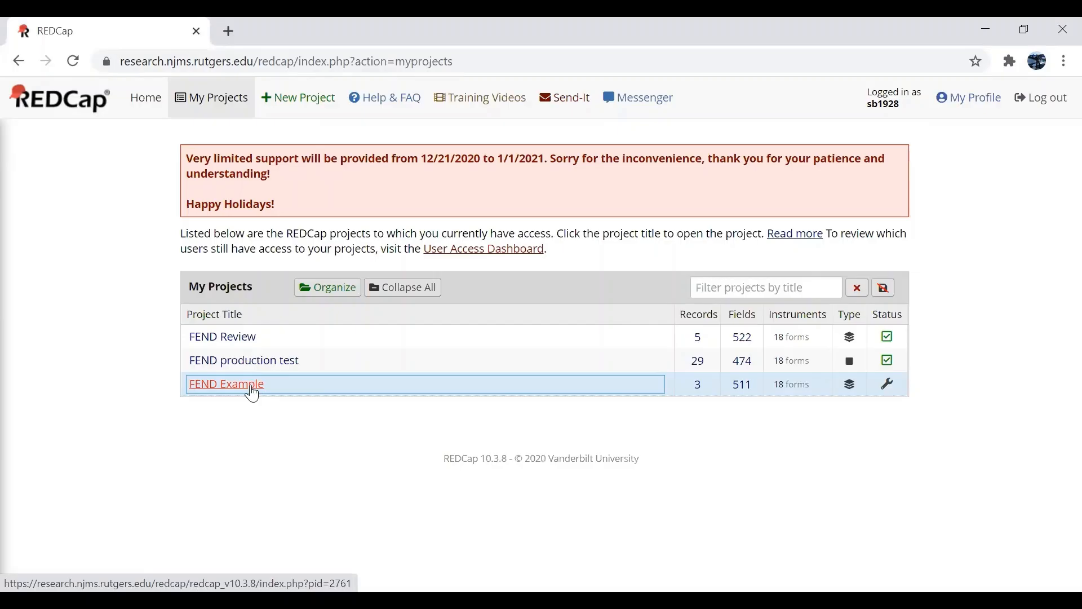
Open the FEND Example project's Add / Edit Records page and look over the ways to choose an existing or new participant
click(252, 389)
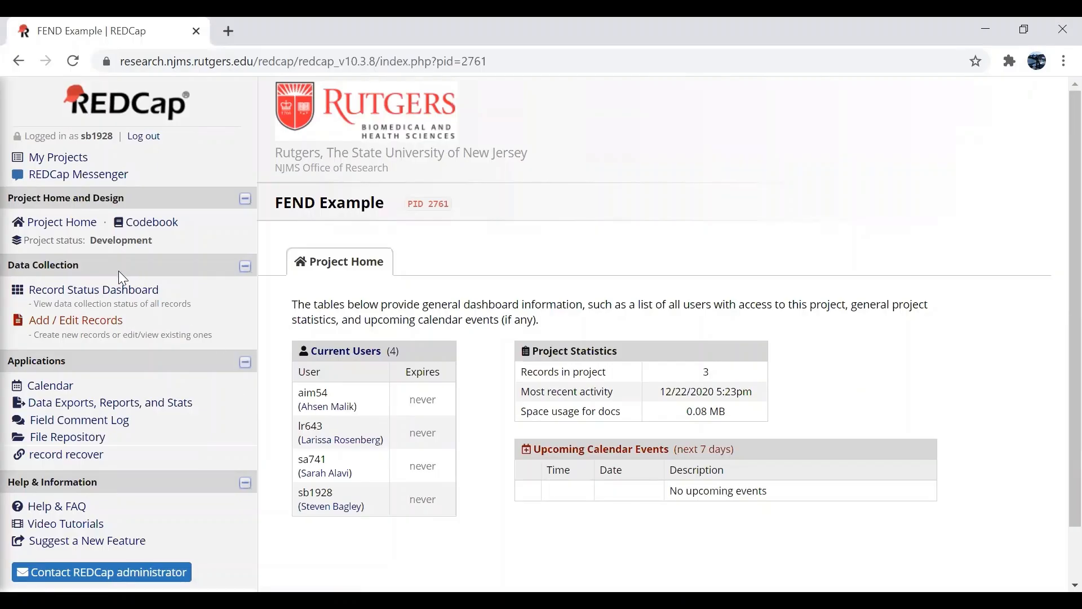
click(69, 328)
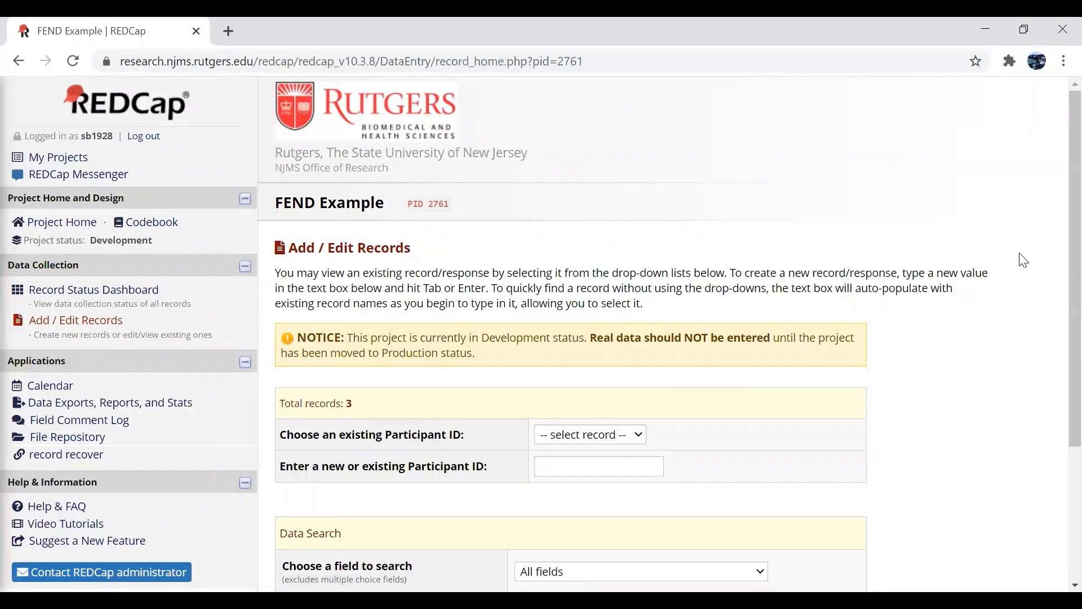
scroll(1060, 282, down, 1)
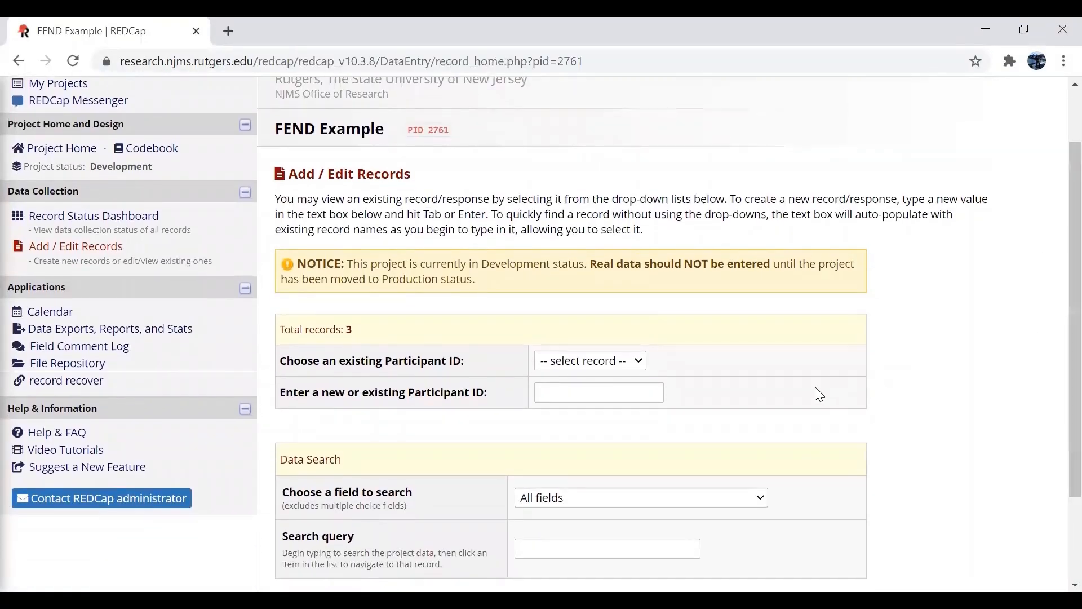
click(638, 361)
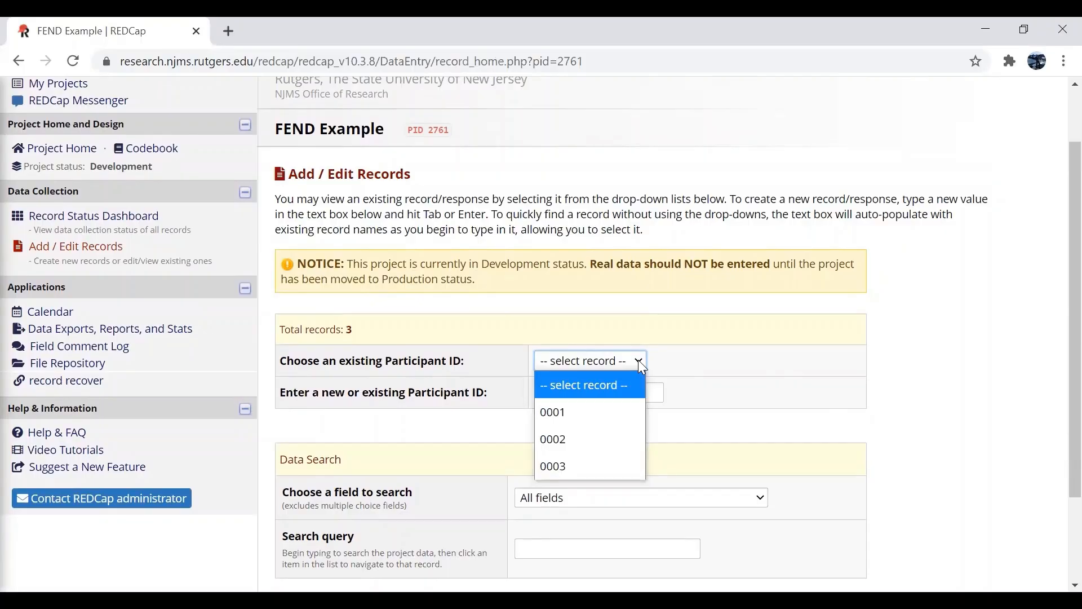
click(736, 379)
click(563, 387)
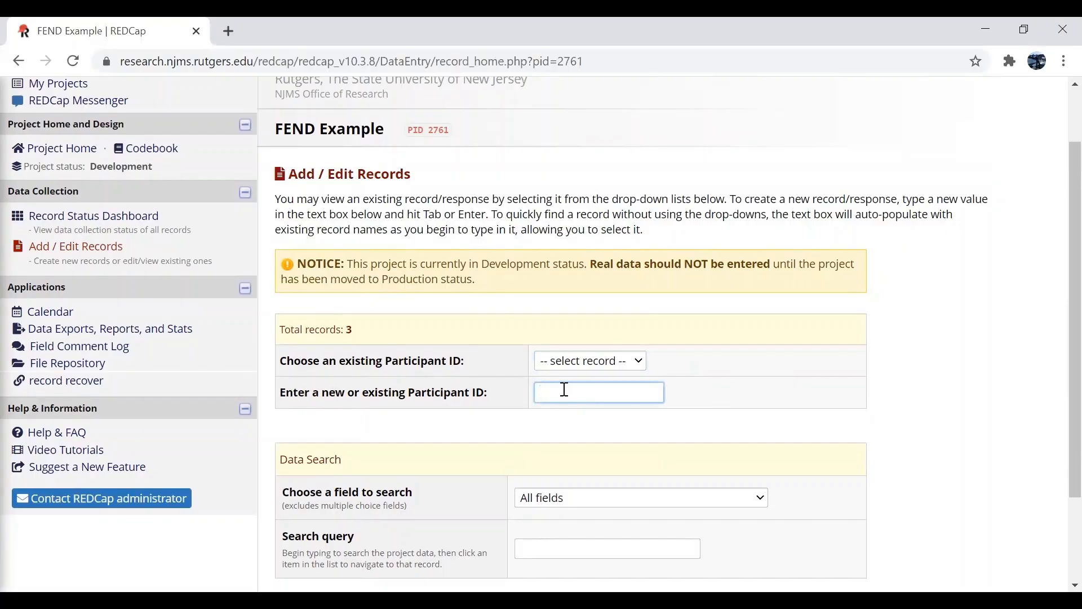
View the Record Status Dashboard and its field for naming a new record
click(54, 220)
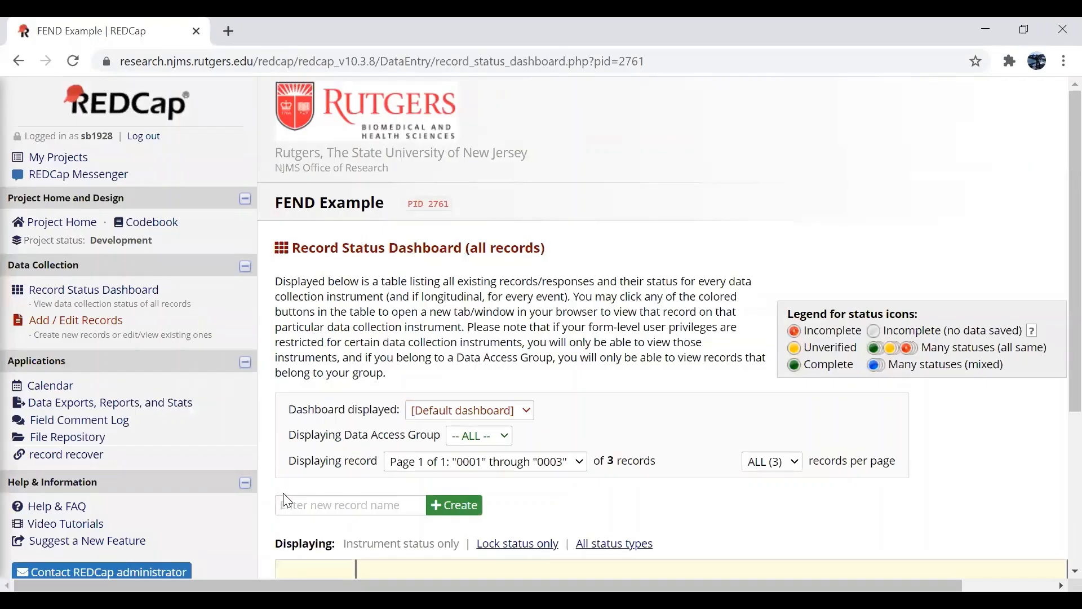
click(286, 499)
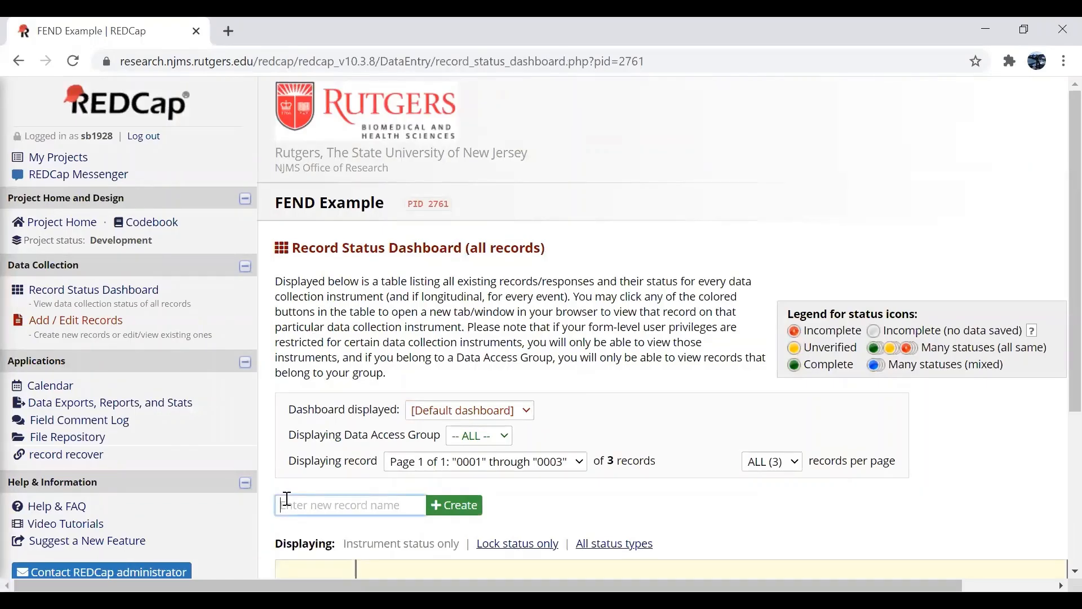
Create a new participant record named 00005 from the Add / Edit Records page
click(102, 327)
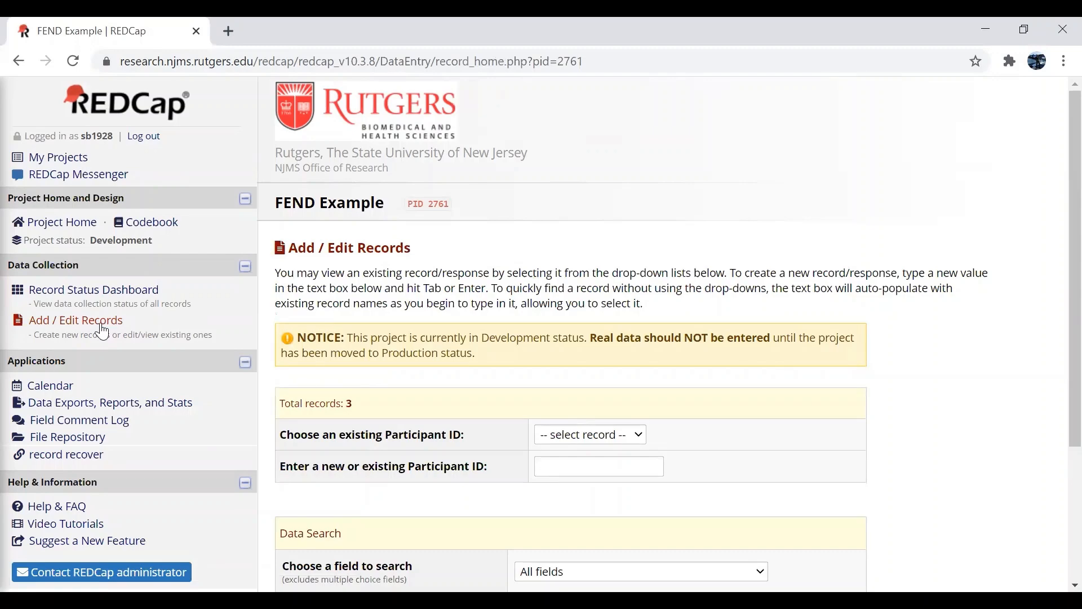
click(547, 471)
text(opo5)
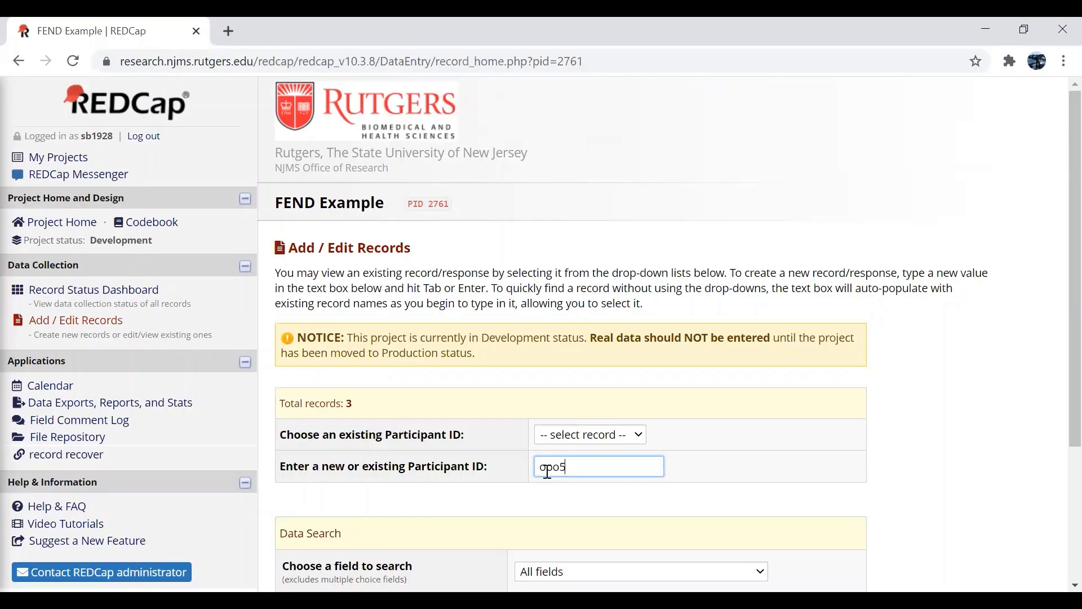
key(BackSpace)
key(BackSpace)
key(BackSpace)
key(BackSpace)
text(00005)
key(Return)
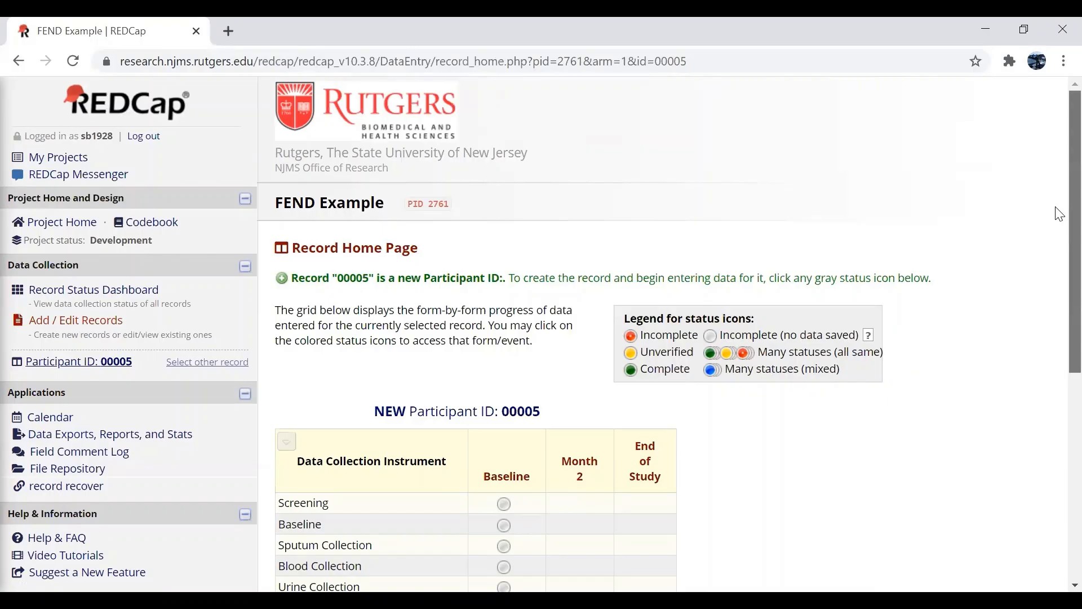
Look over the new record's data collection instruments and open the Baseline form for the Baseline event
drag(1060, 214, 1060, 341)
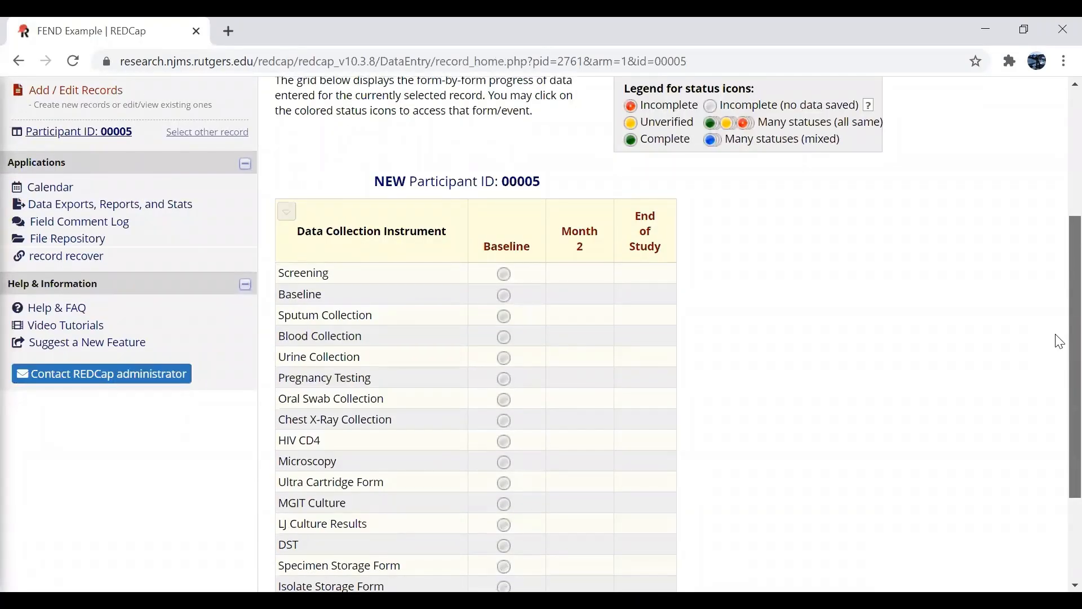
drag(1060, 341, 1059, 373)
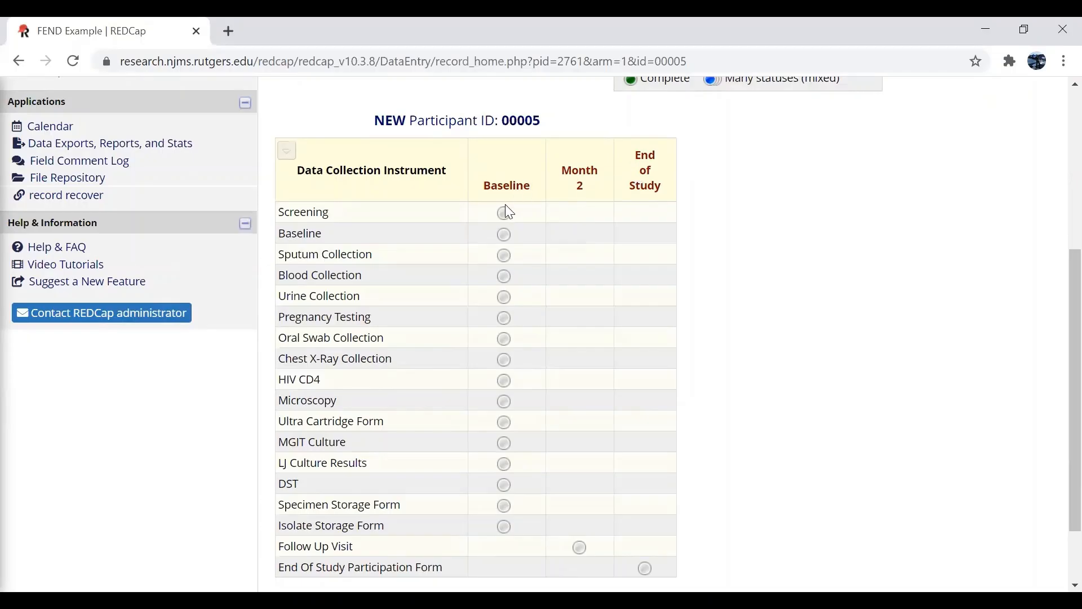
click(507, 234)
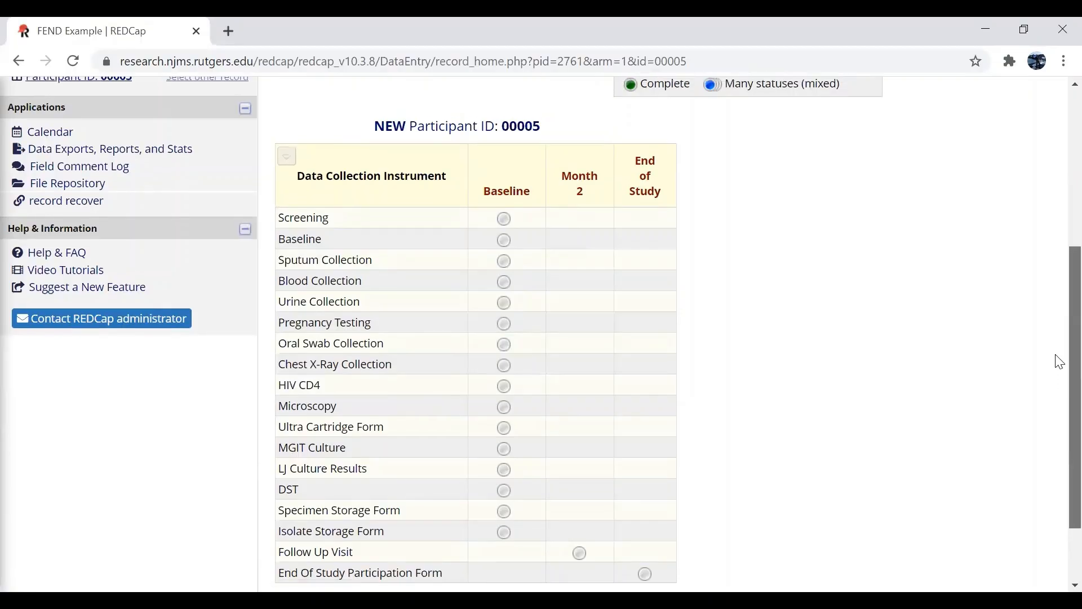
scroll(1055, 338, up, 2)
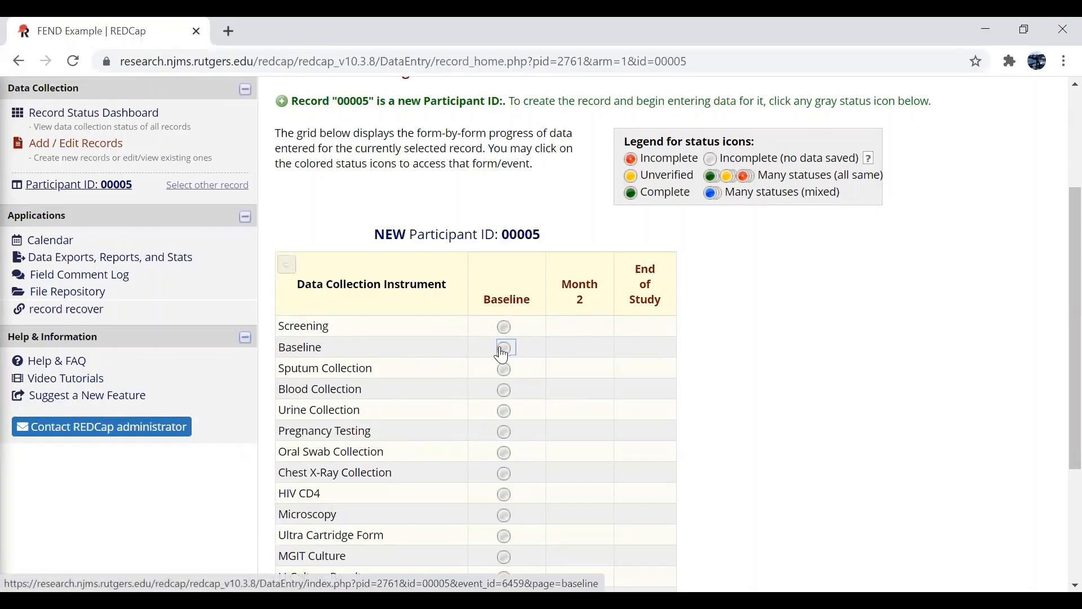
click(502, 350)
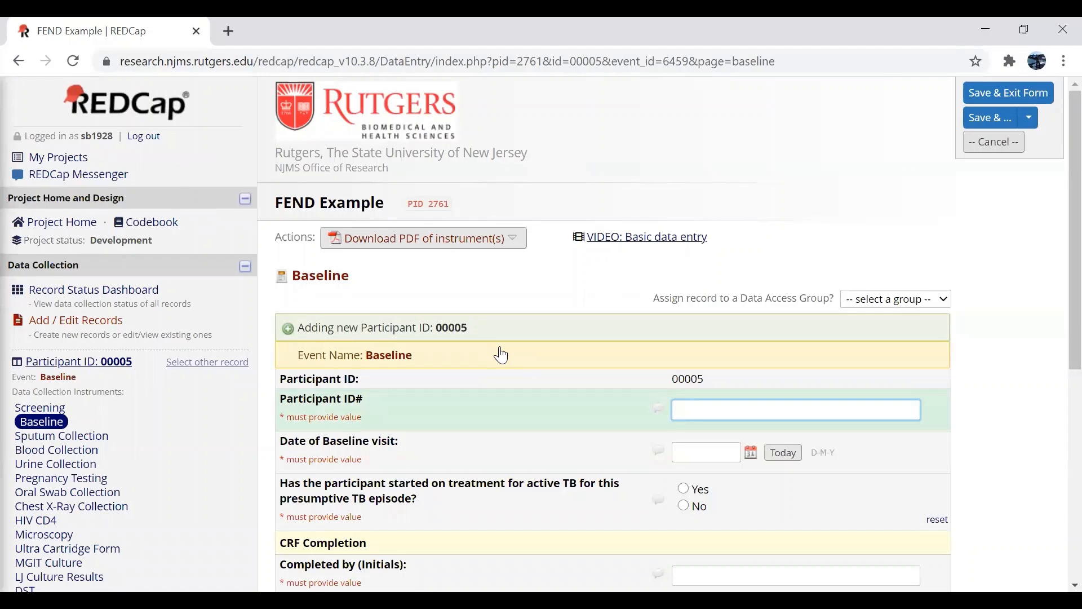
Fill in the participant ID number and set the date of the baseline visit to today, 22-12-2020
click(702, 410)
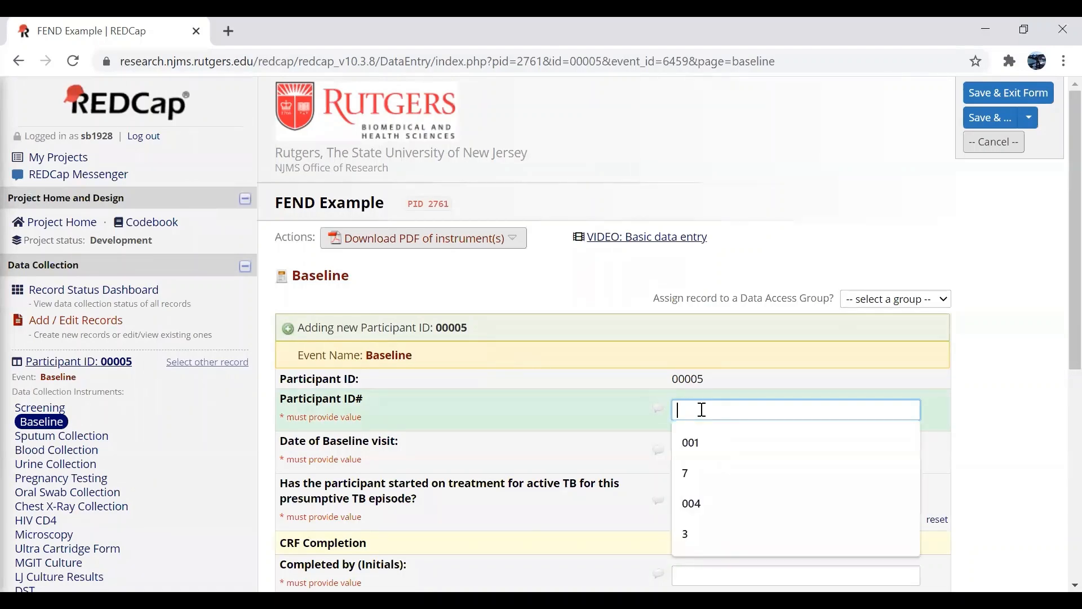
click(704, 440)
click(789, 458)
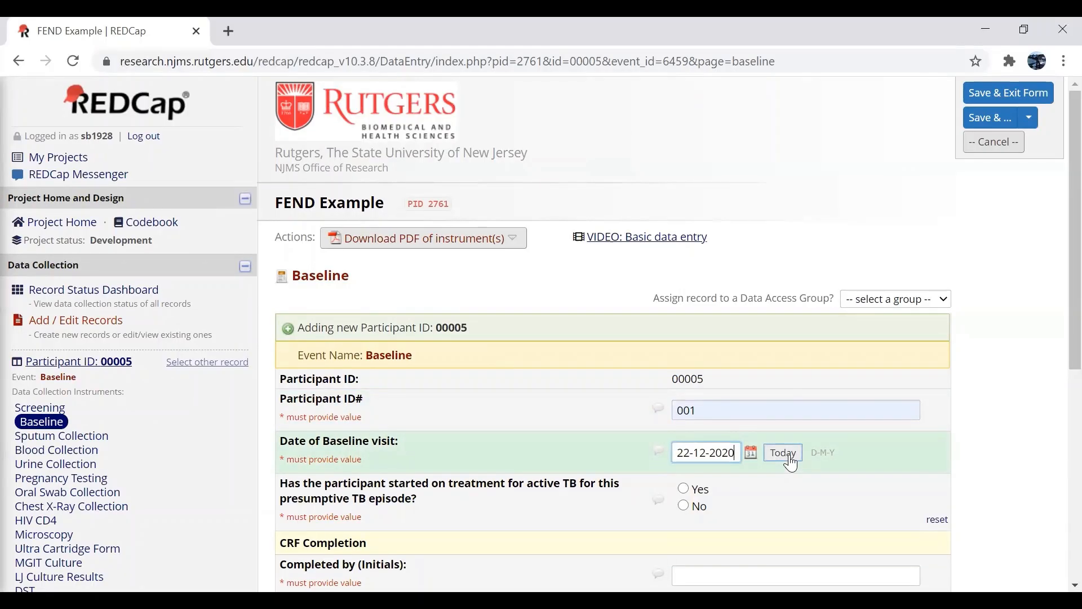
For whether treatment for active TB has started for this presumptive episode, try Yes and change the answer to No
click(686, 488)
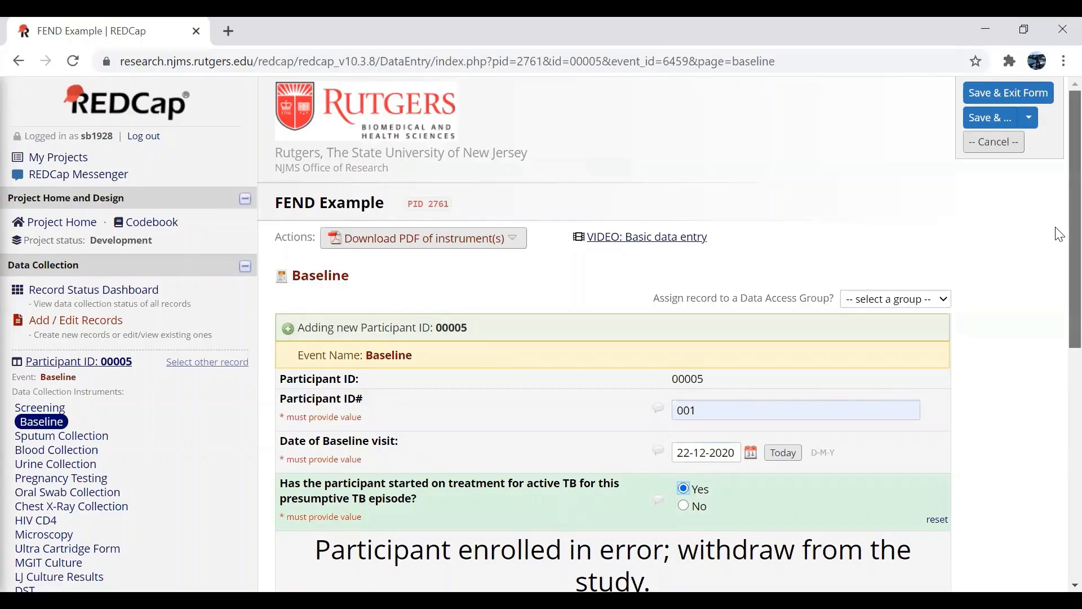
scroll(1059, 234, down, 3)
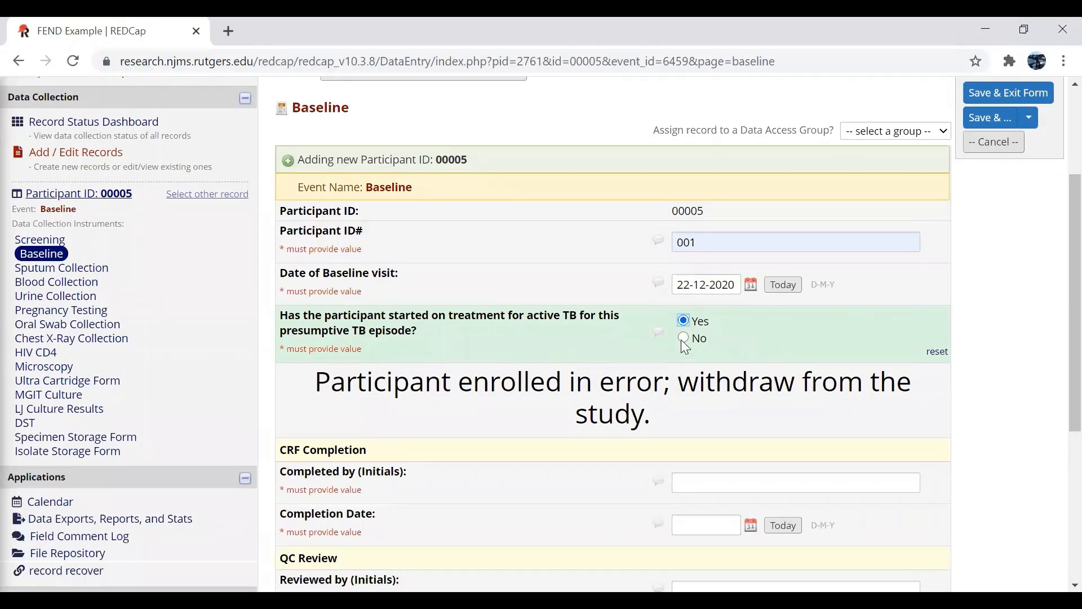
click(684, 338)
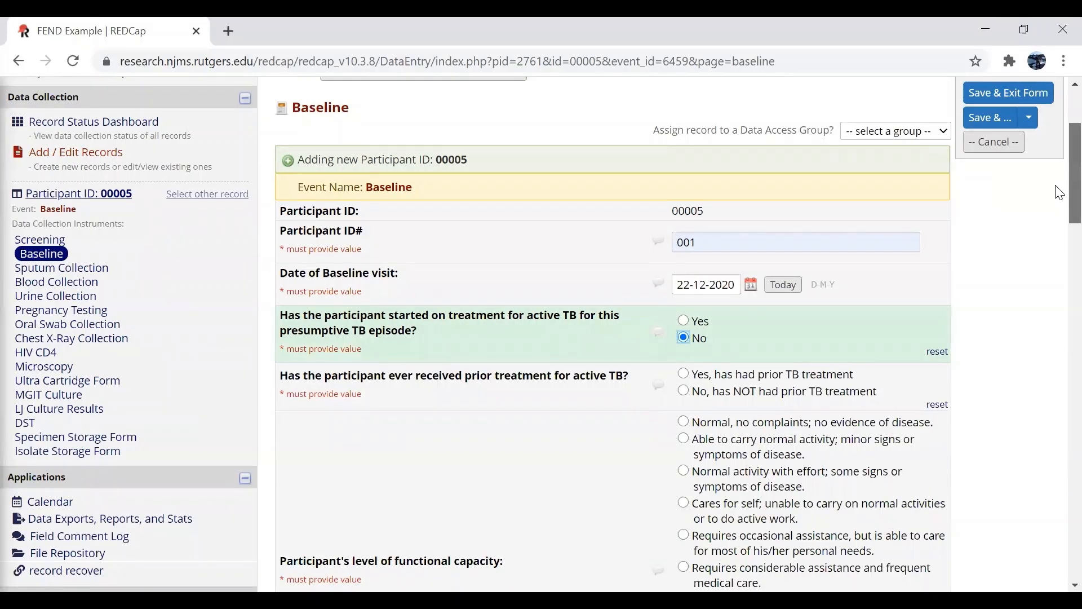
Record no prior TB treatment and set functional capacity to "Able to carry normal activity; minor signs or symptoms of disease."
scroll(1057, 203, down, 3)
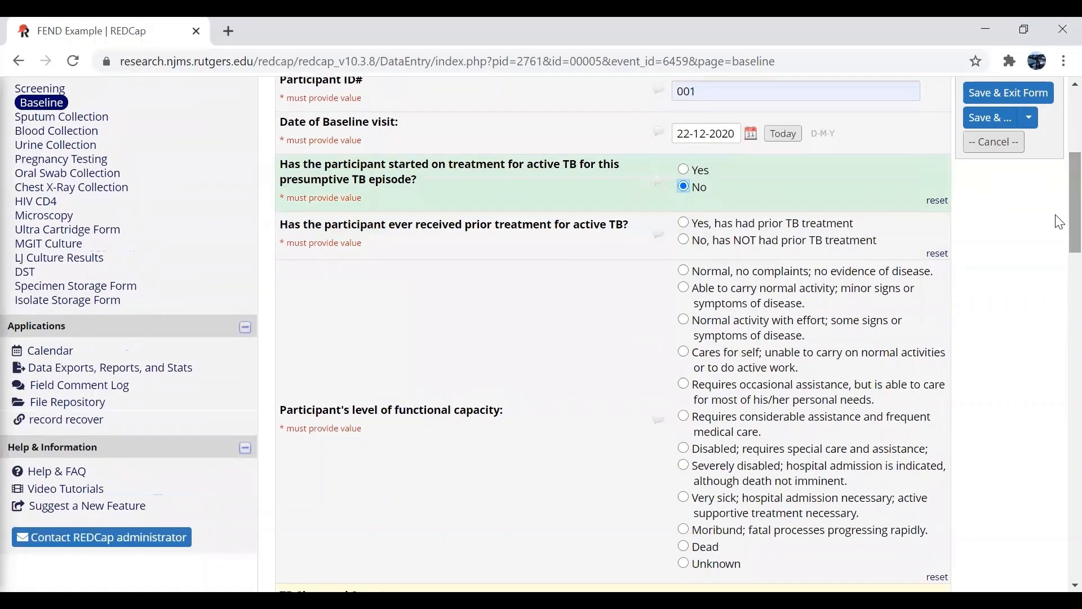
click(684, 240)
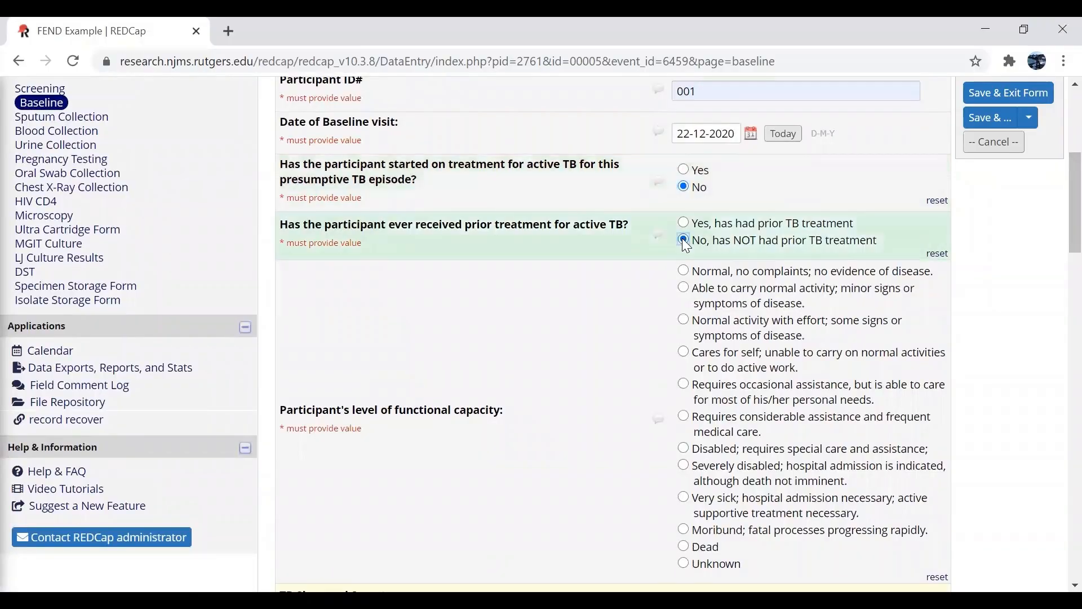
click(685, 290)
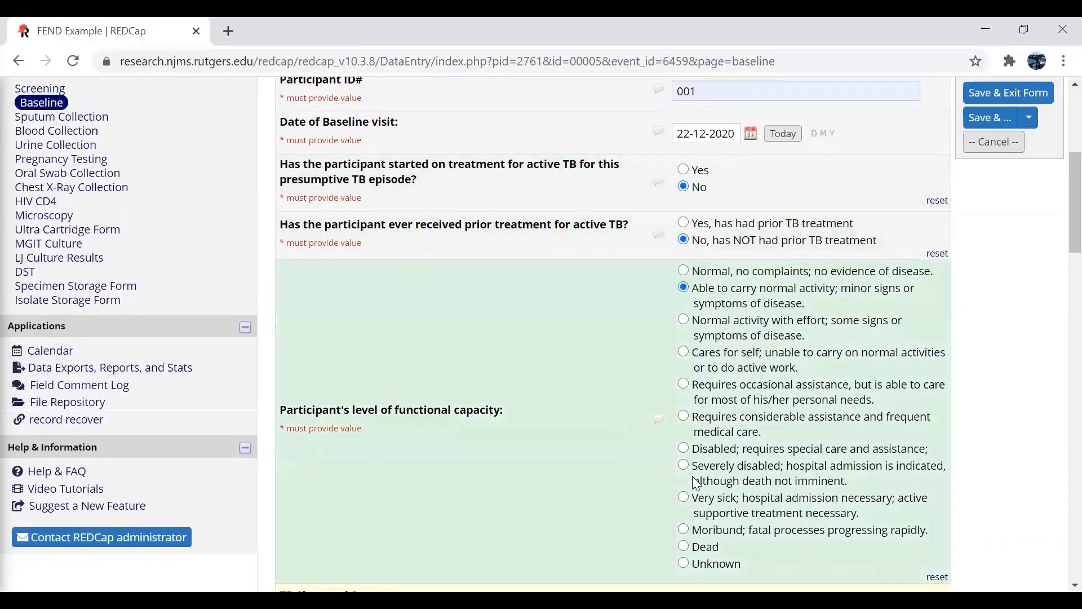
Answer No for cough, fever, night sweats, weight loss and hemoptysis, and Yes for previous latent TB infection treatment
drag(1056, 200, 1056, 273)
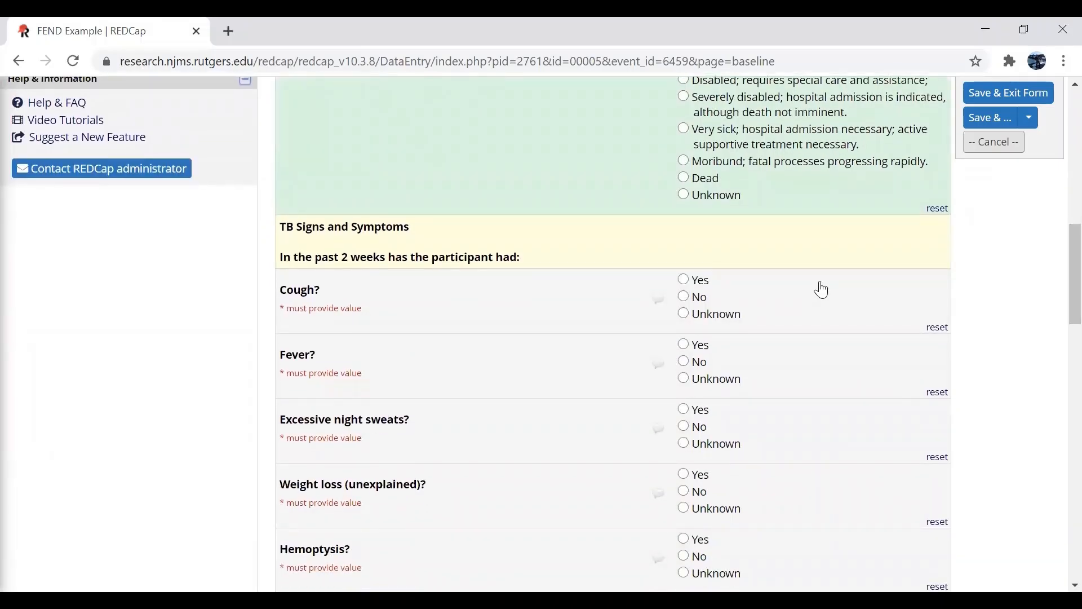
click(702, 299)
click(699, 364)
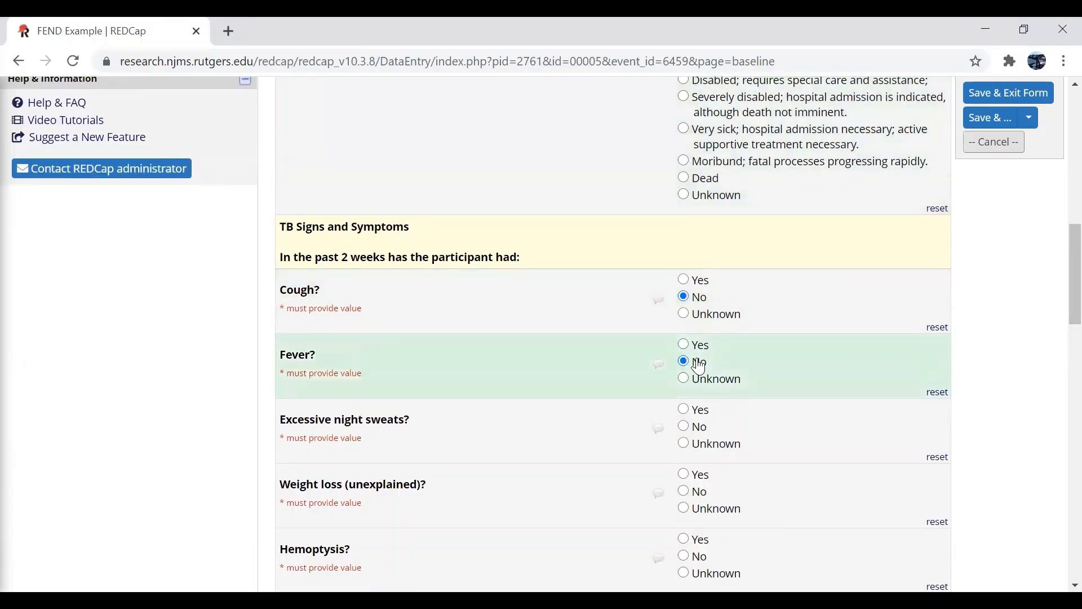
click(699, 429)
drag(1055, 285, 1060, 327)
click(688, 303)
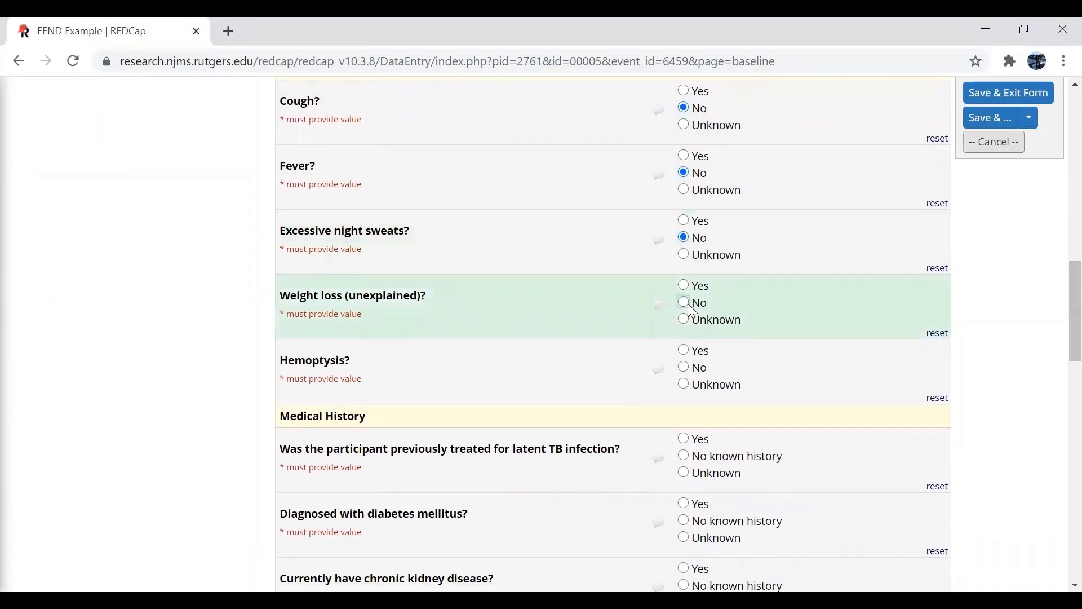
click(696, 367)
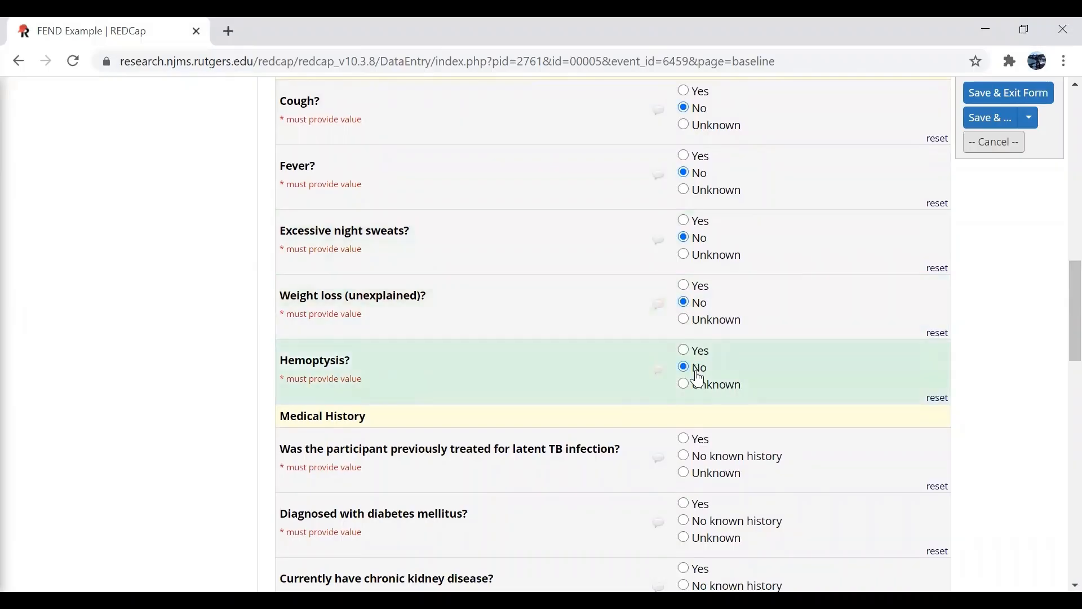
click(710, 440)
Complete the CRF Completion section with the completer's initials and today's date, 22-12-2020
scroll(1053, 413, down, 20)
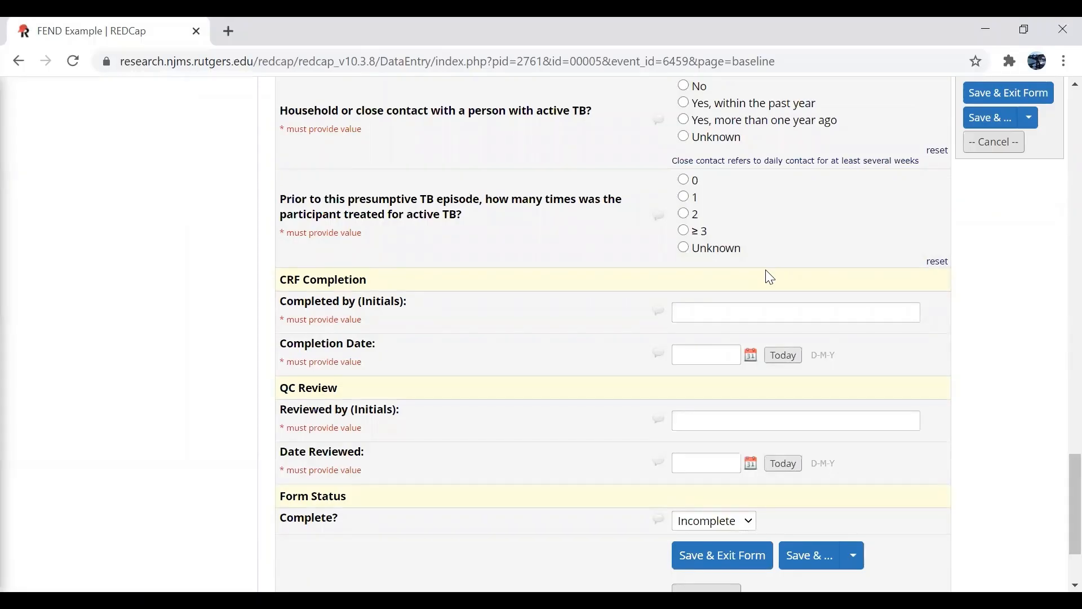
click(679, 312)
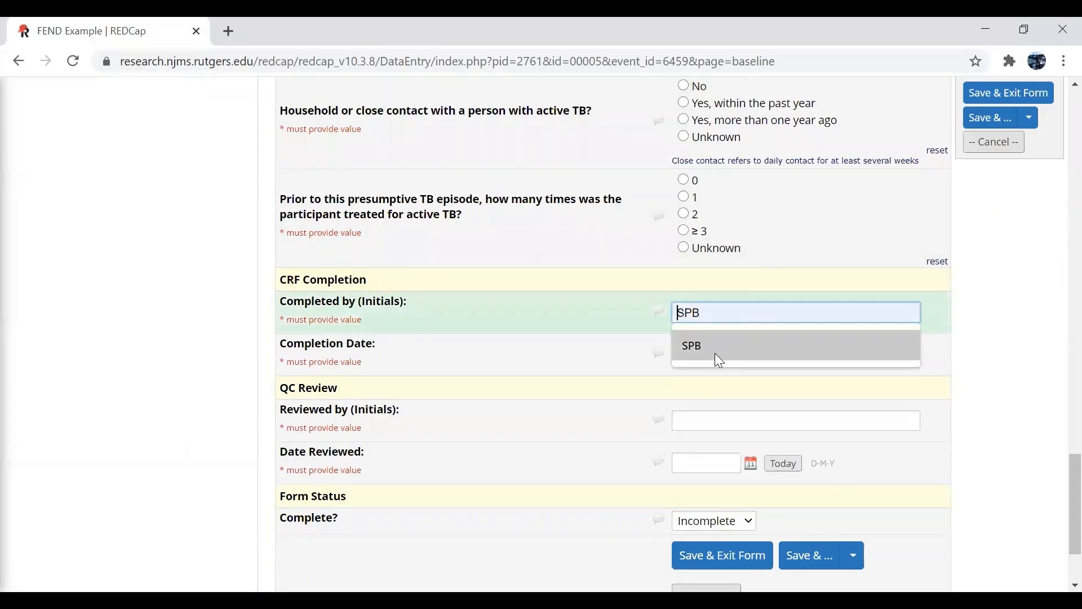
click(715, 353)
click(783, 355)
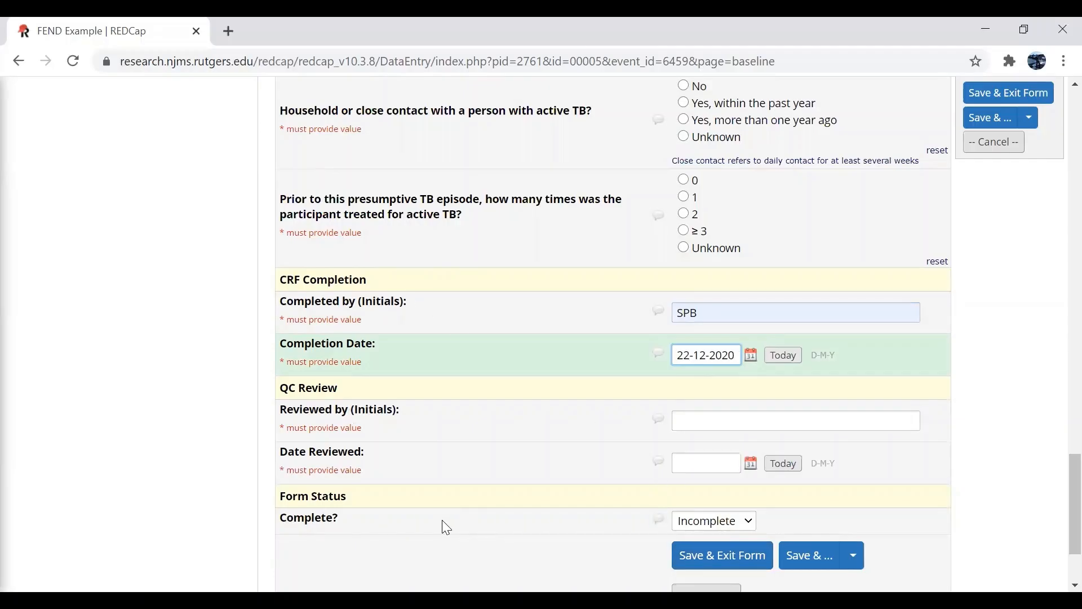
Set the form status to Unverified, then save and leave the record while ignoring the unanswered required fields
click(750, 524)
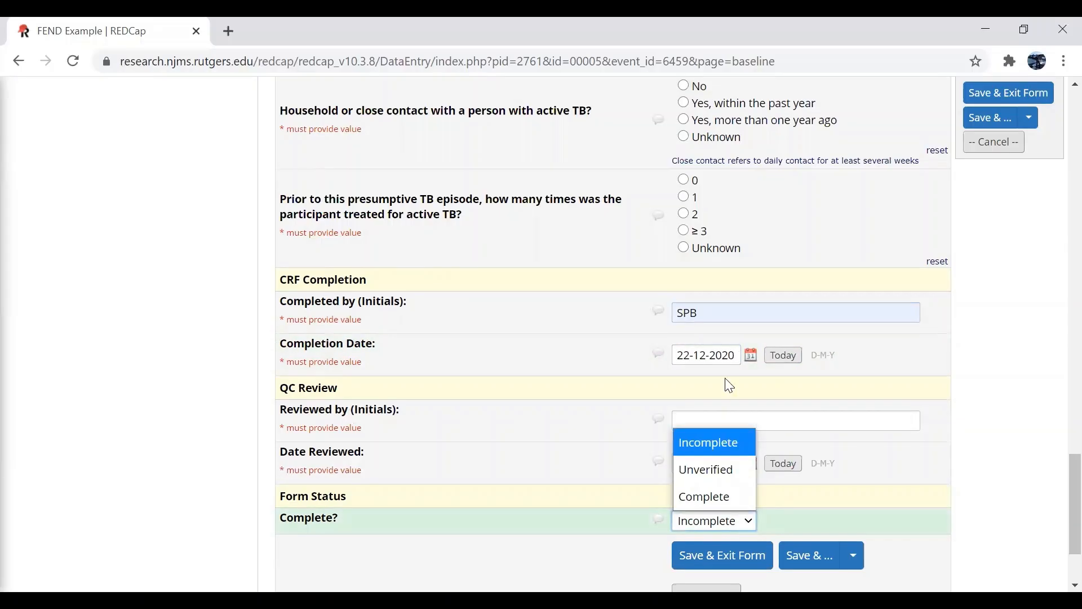
click(709, 468)
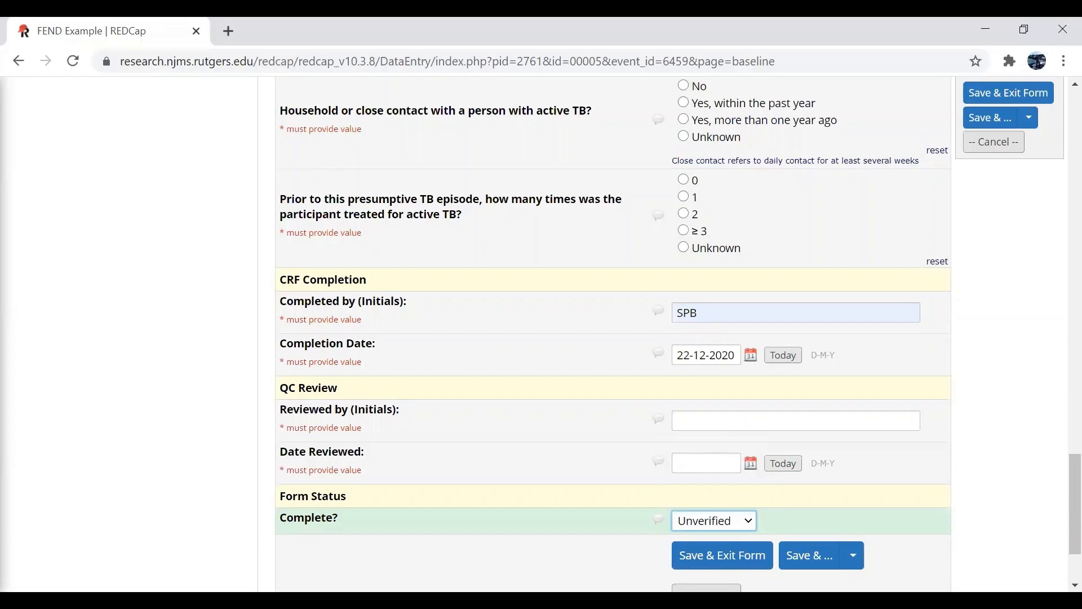
click(711, 563)
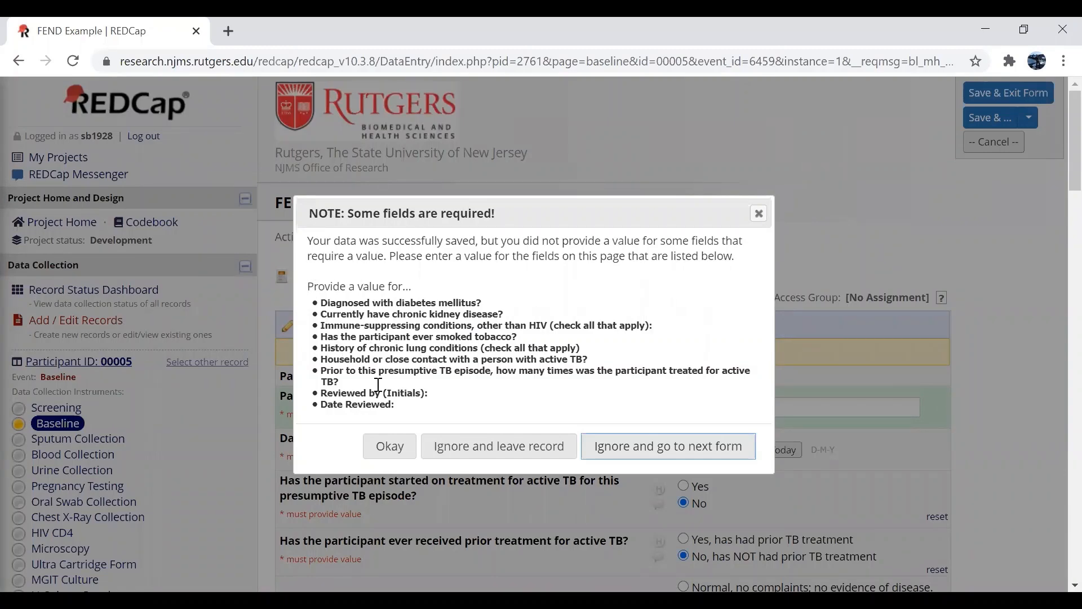
click(515, 443)
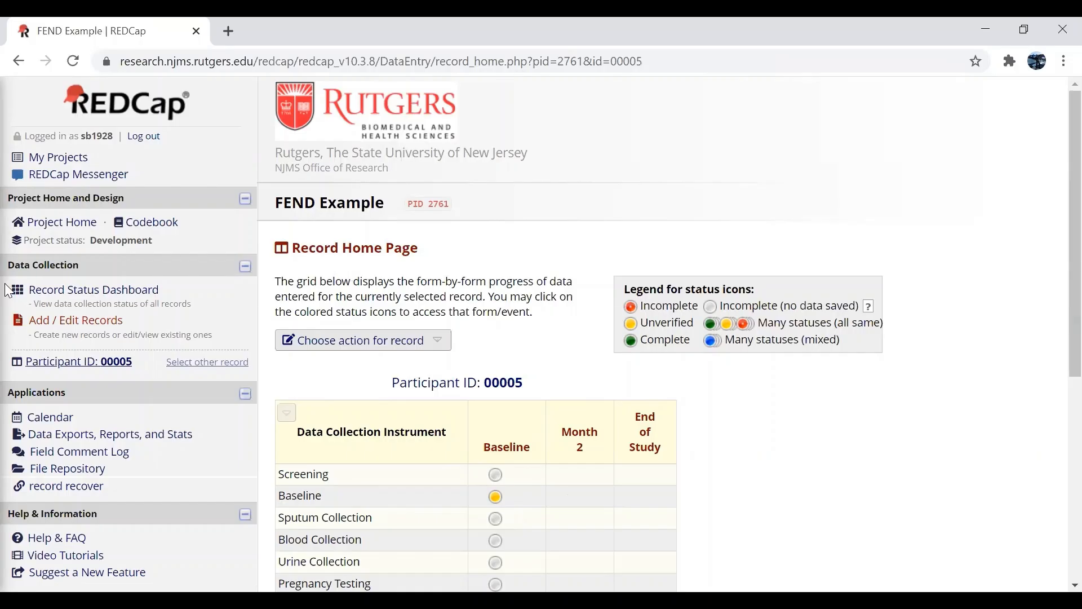
Open the existing participant record 0002 from the project's list of records for adding or editing
click(44, 328)
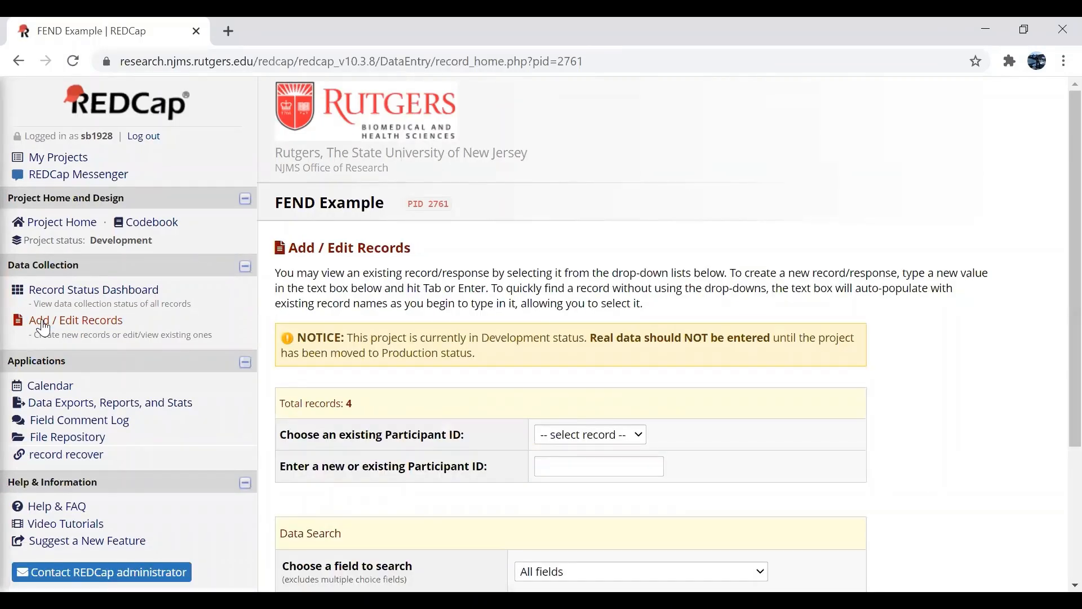
click(592, 445)
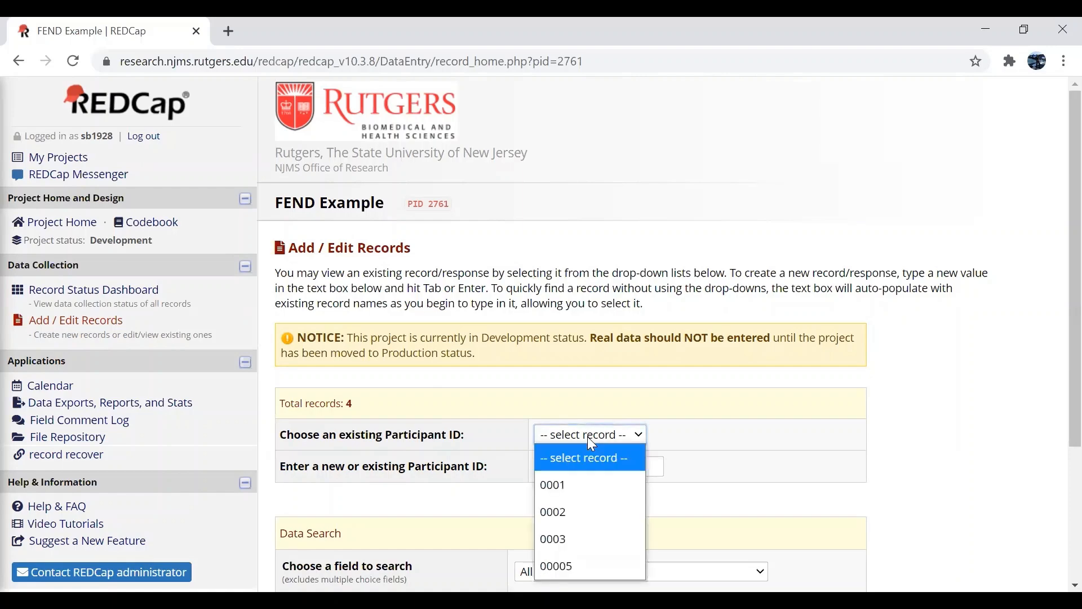
click(573, 513)
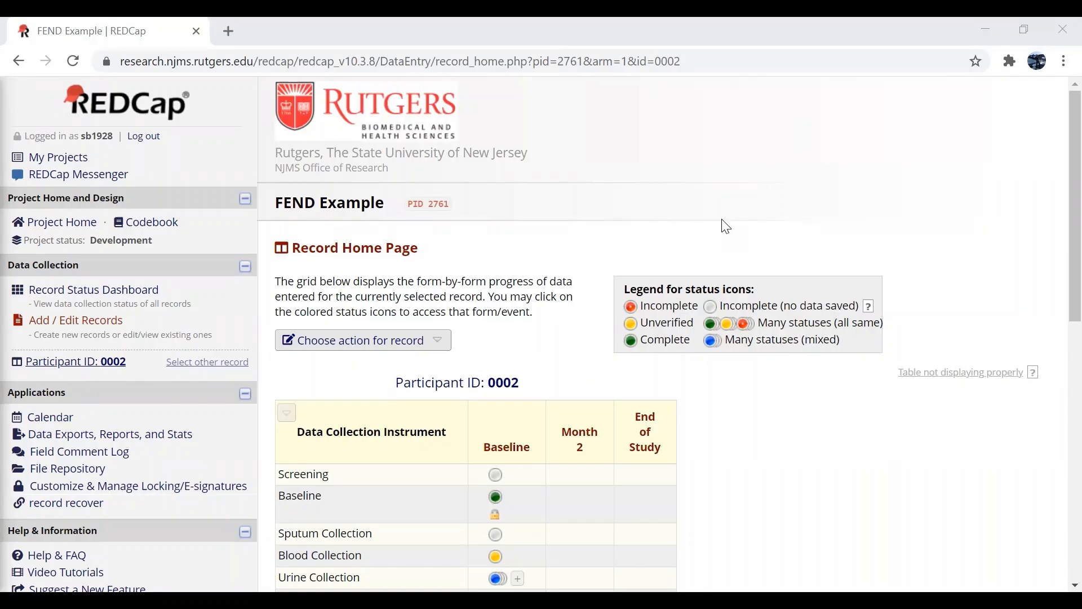
View participant 0002's Baseline form to examine its lock information, and return to the record's home page
scroll(1060, 253, down, 1)
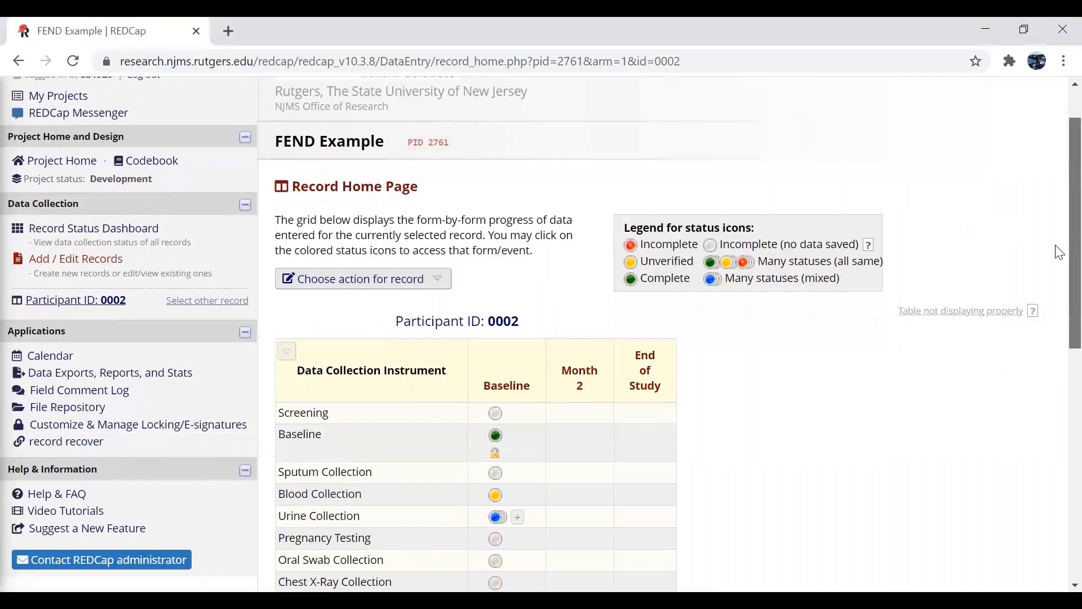
scroll(1057, 271, down, 3)
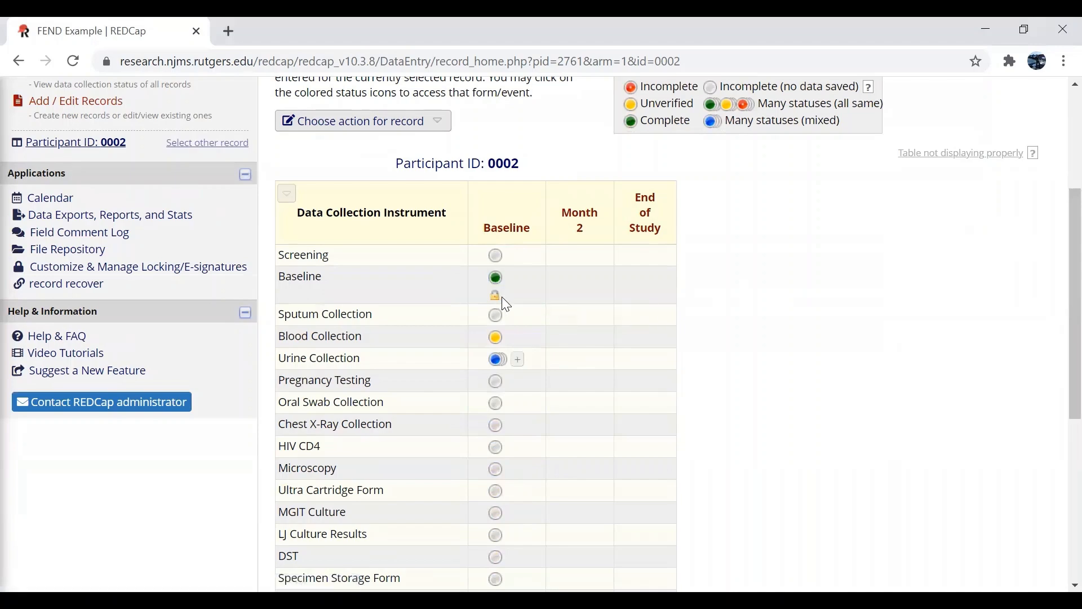
click(496, 278)
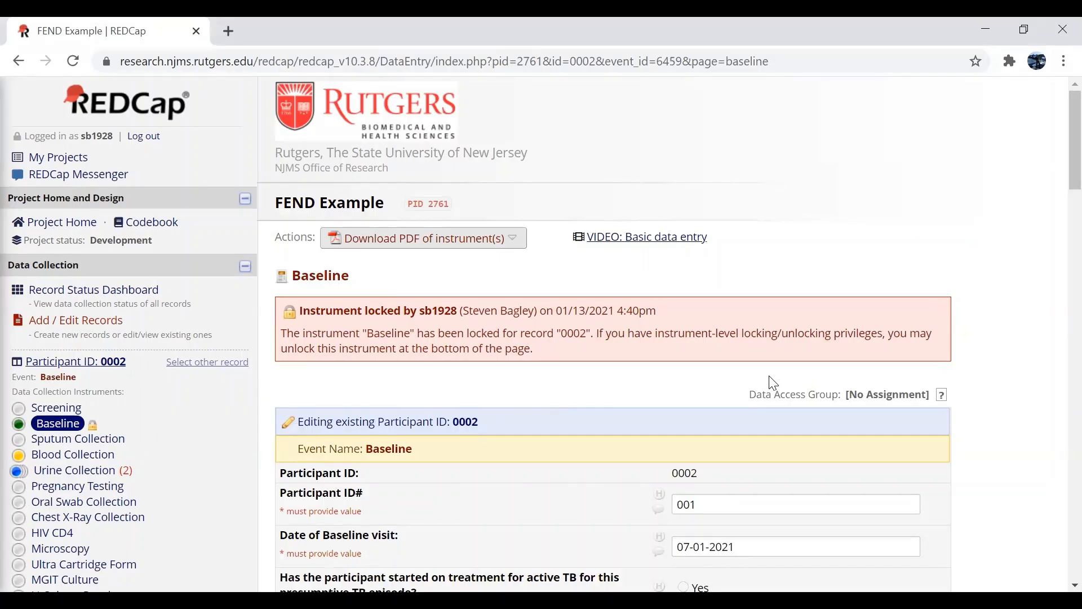
click(18, 60)
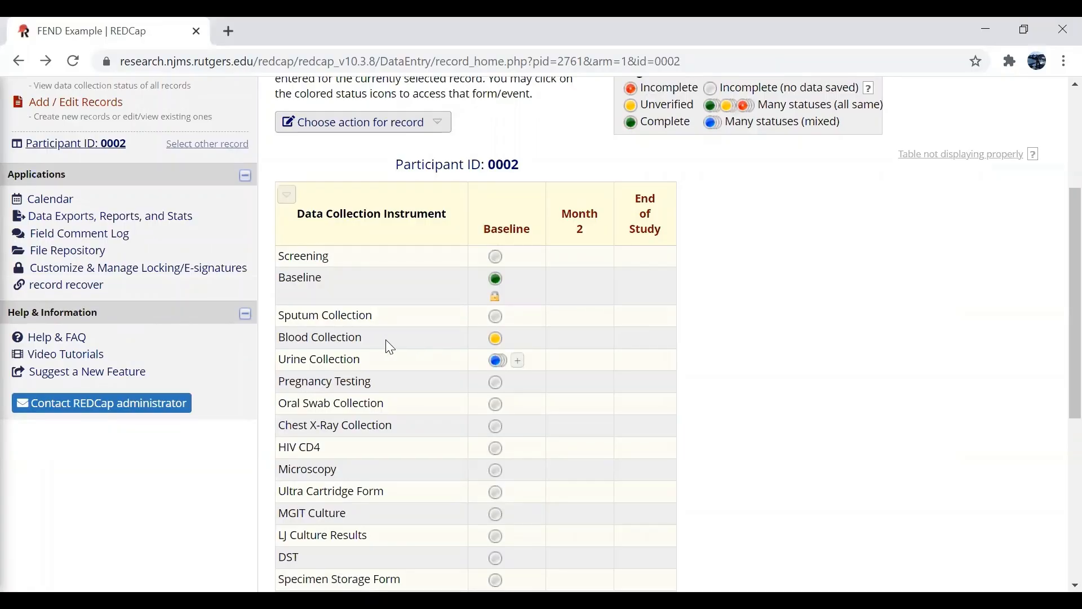
Open the record's Blood Collection form and set the serum storage date of collection to today's date, 22-12-2020
click(497, 338)
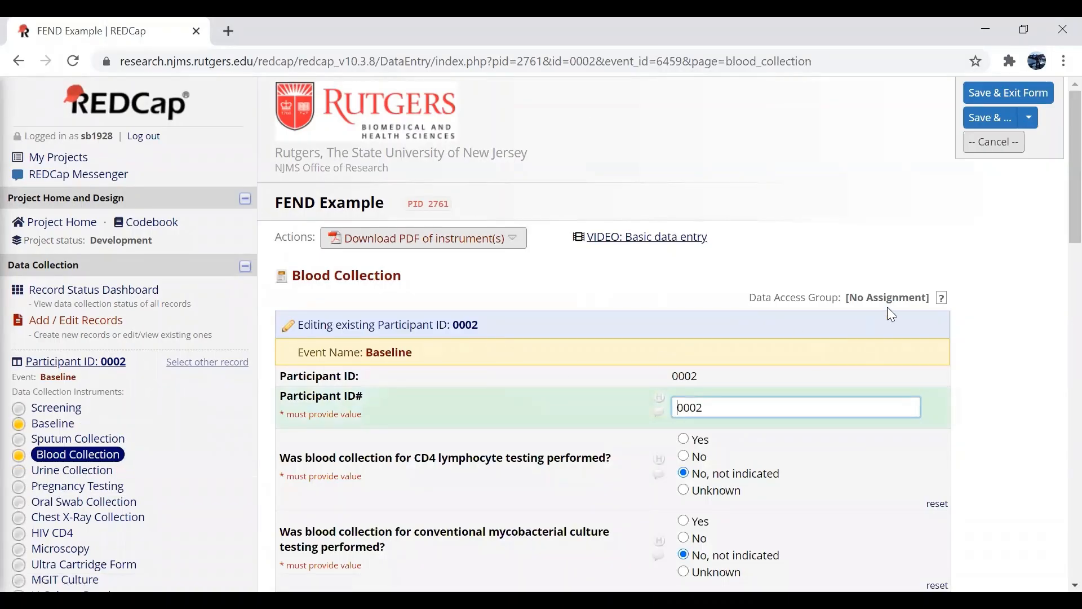
drag(1057, 208, 1060, 329)
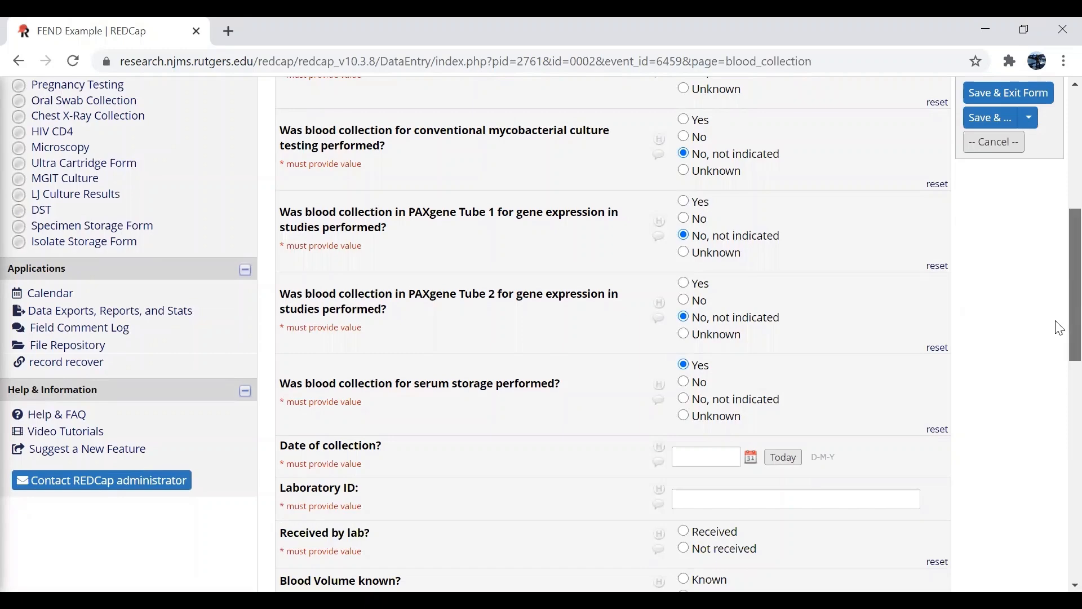
scroll(889, 362, down, 2)
click(780, 323)
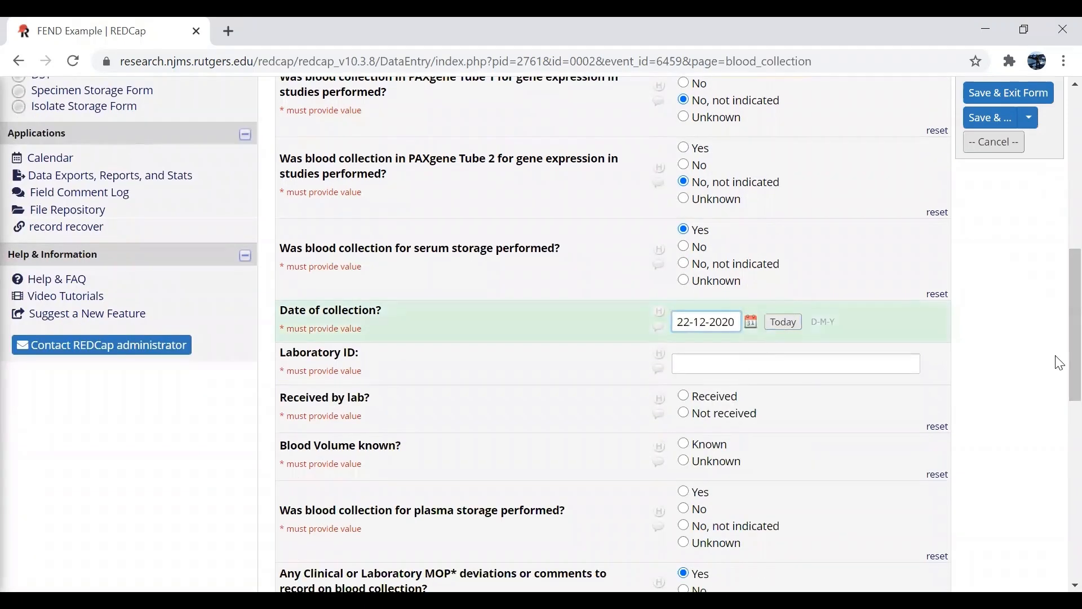
Set the form's Date Completed to today, 22-12-2020, then save and leave the record while ignoring the unanswered required fields
scroll(1056, 357, down, 8)
scroll(1060, 523, down, 1)
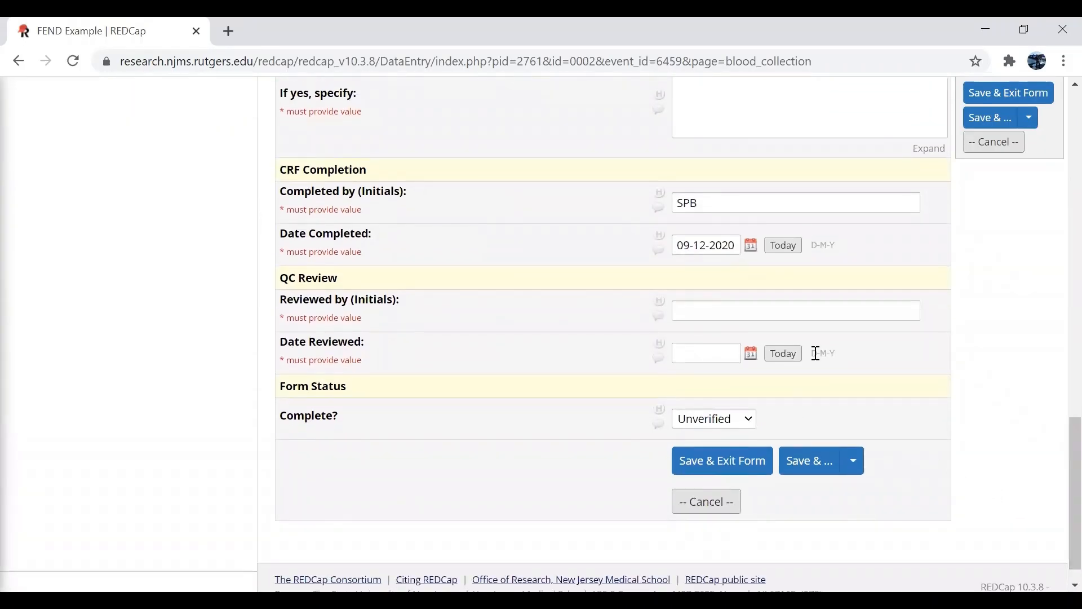
click(790, 252)
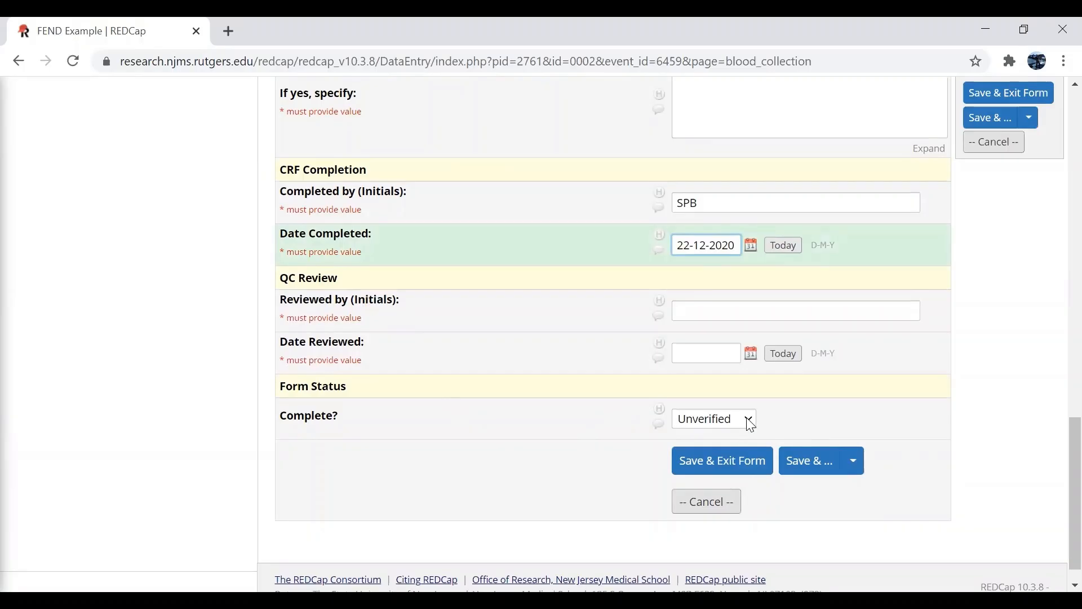
click(727, 456)
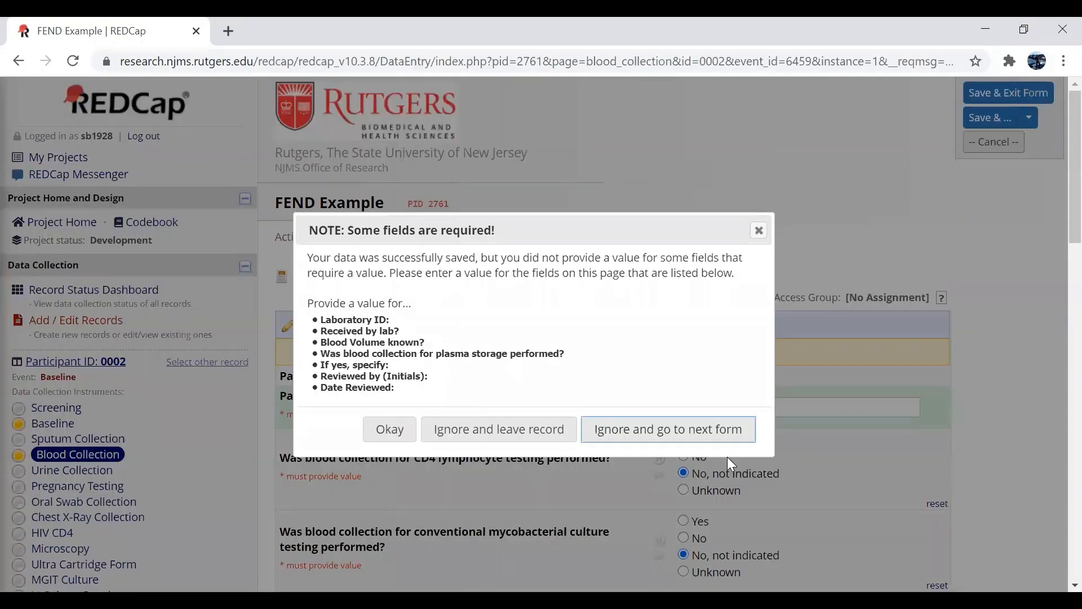
click(466, 430)
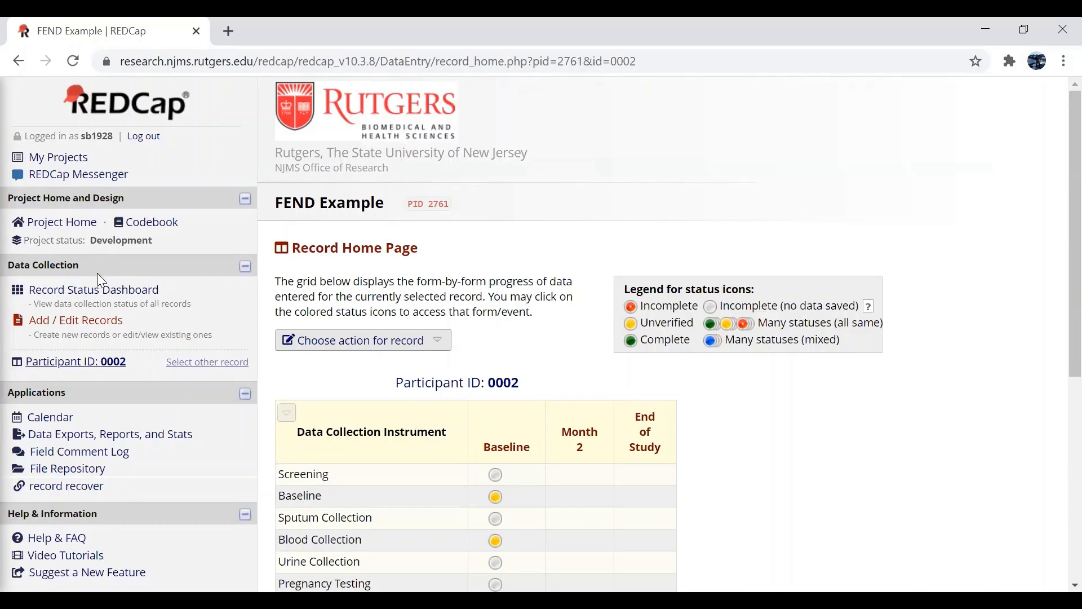
Open the Record Status Dashboard and examine the form statuses of all participants in the Baseline event
click(100, 295)
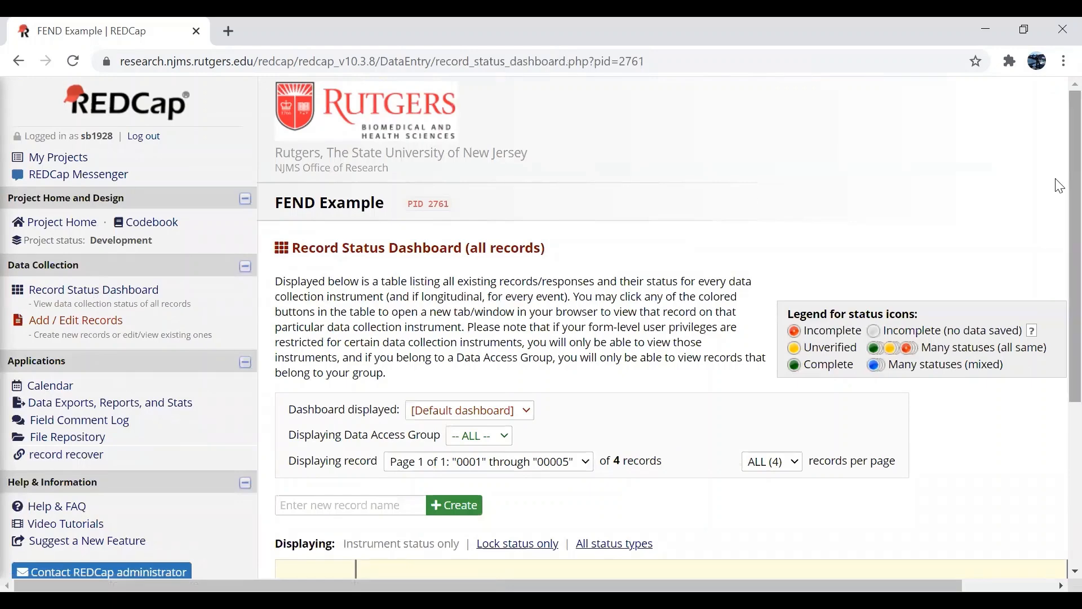
scroll(1056, 218, down, 2)
scroll(1057, 254, down, 2)
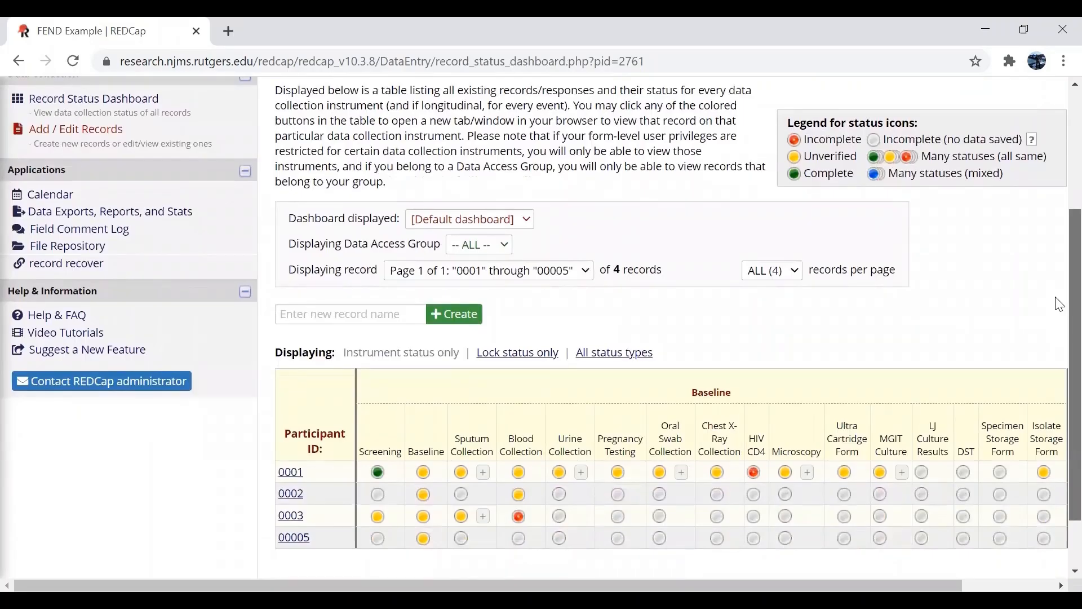
scroll(1059, 309, down, 1)
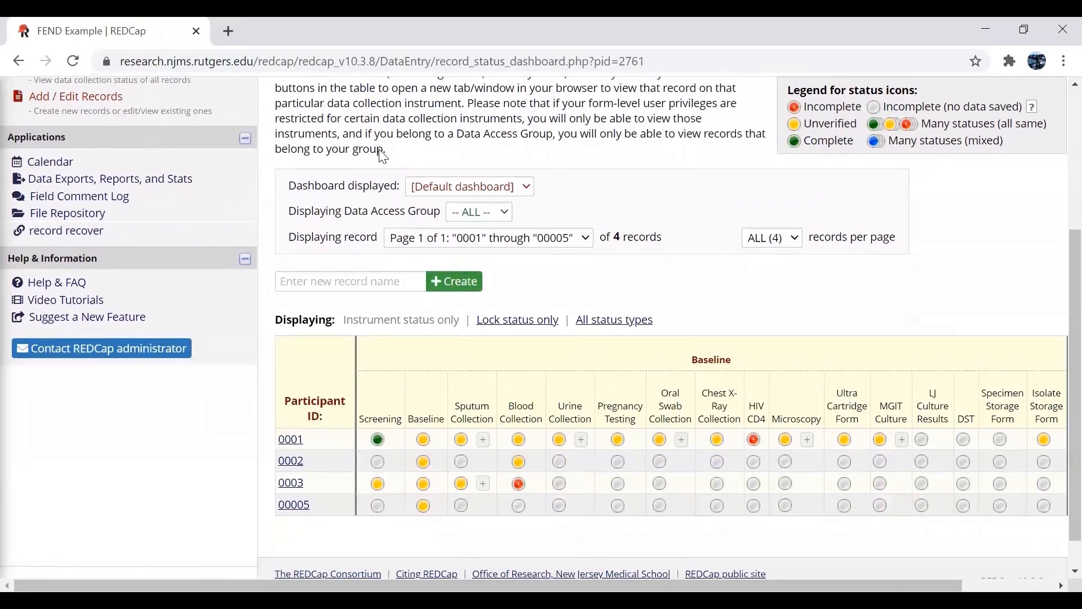